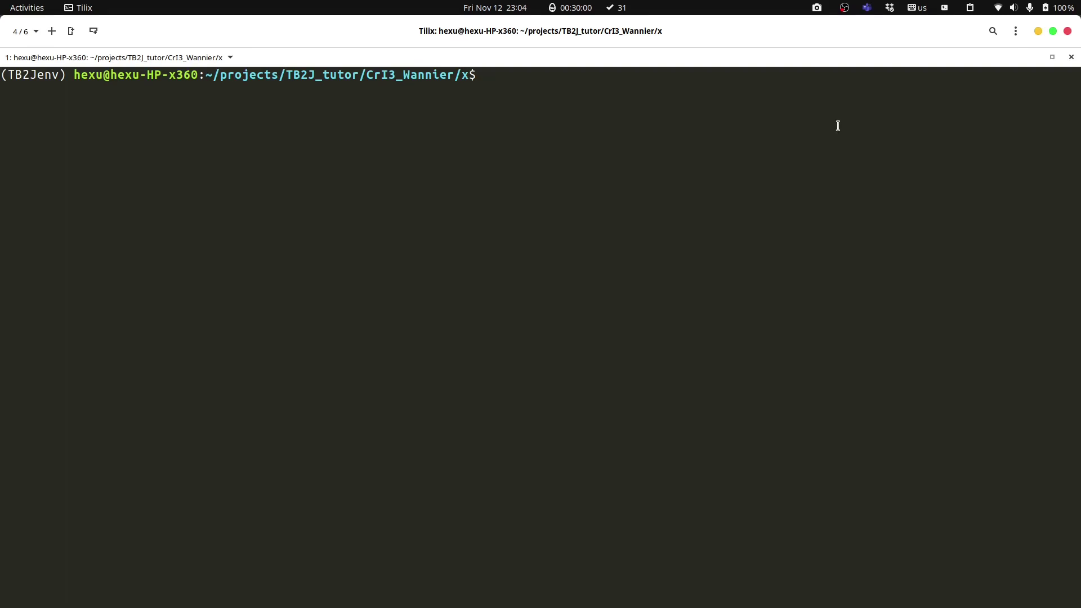
Step: List the folder's files and begin a spinor wann2J.py command with prefix wannier90
type("ls")
key("Return")
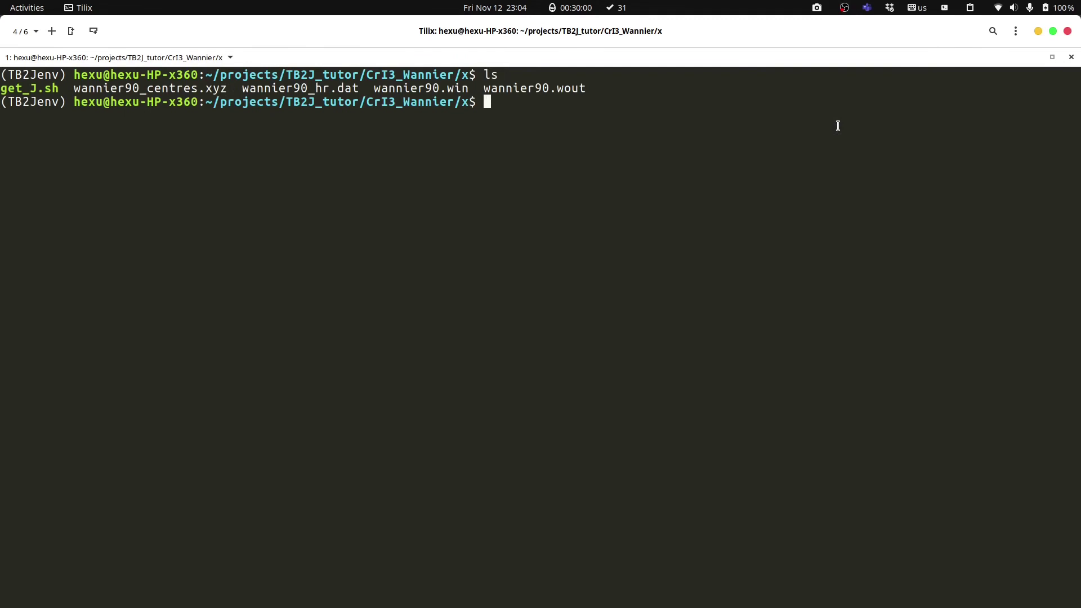
type("wann2")
key("Tab")
type("--sp")
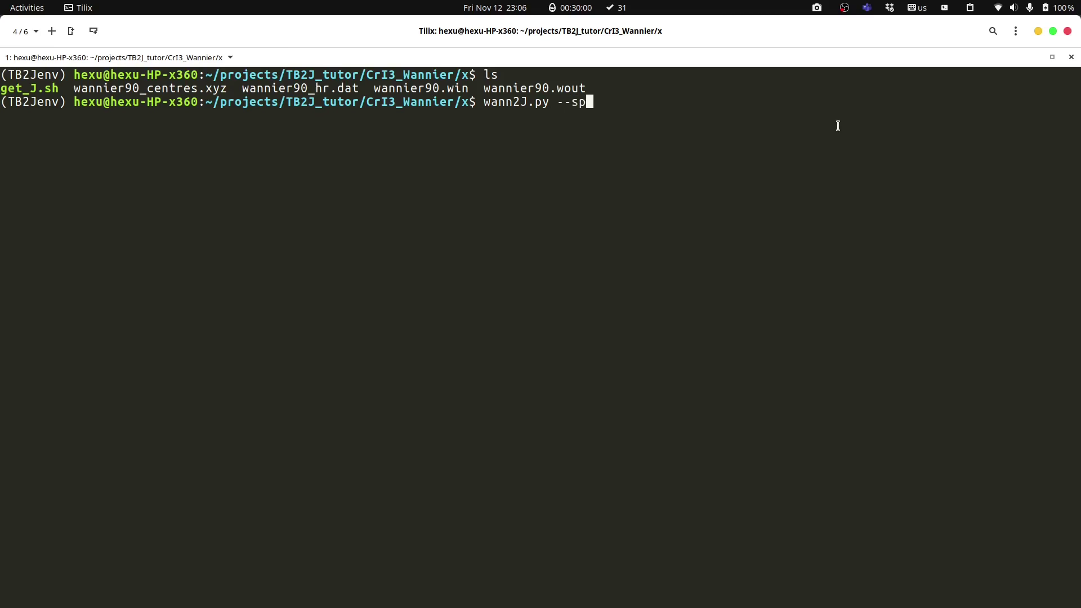
type("inor --prefix_spinor ")
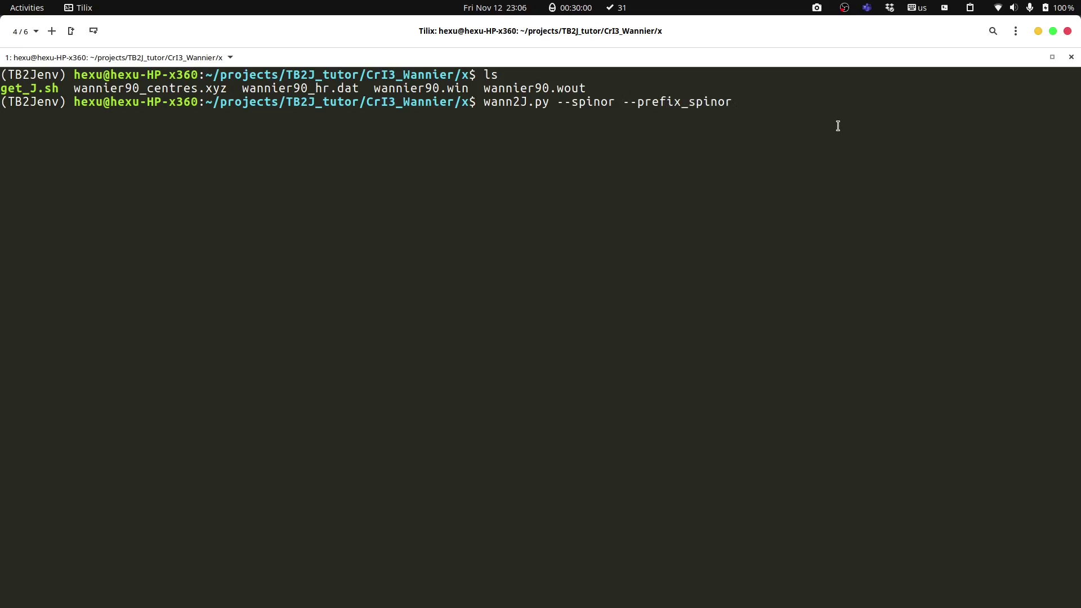
type("wan")
key("Tab")
Step: Add --elements Cr, --kmesh 7 7 1 and --efermi -0.87 to the wann2J.py command
type("--elem")
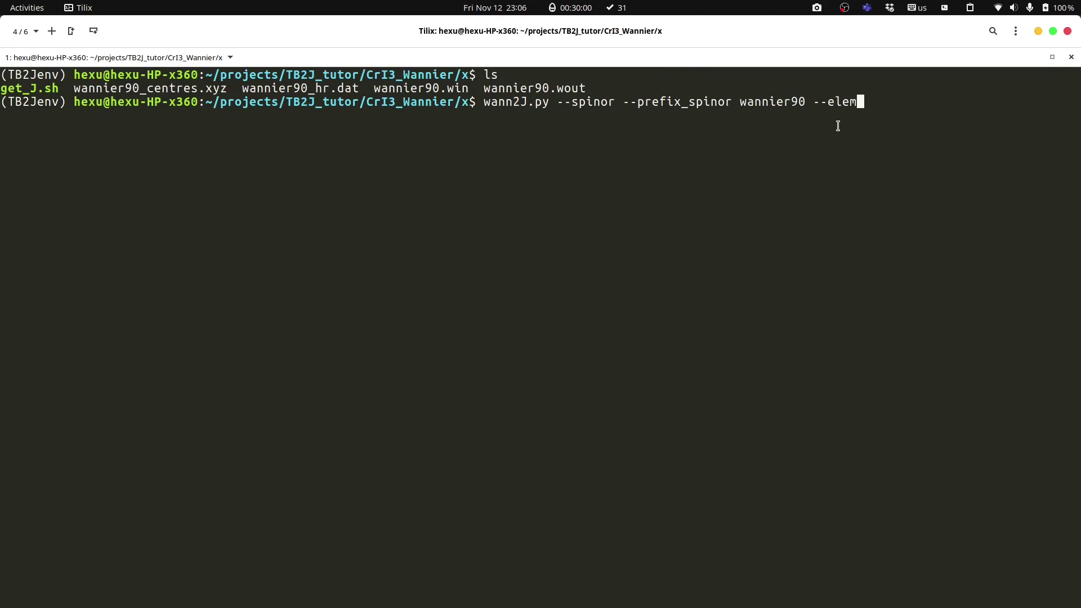
type("ent")
type("s ")
type("Cr")
type(" --kemsh")
key("BackSpace")
key("BackSpace")
key("BackSpace")
key("BackSpace")
type("mesh 7 7 ")
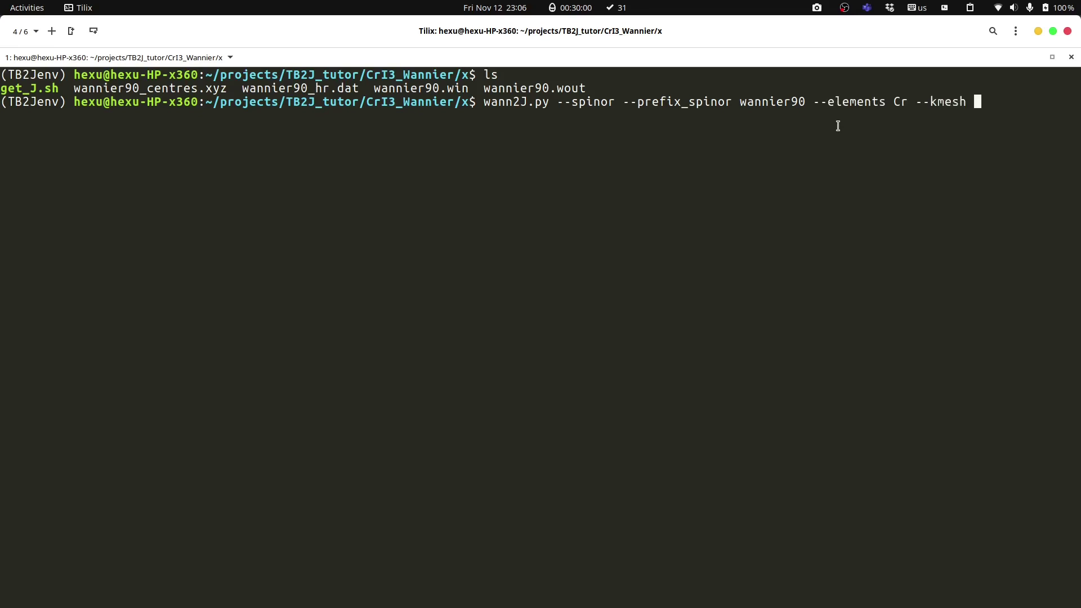
type("1 ")
type("--fer")
key("BackSpace")
key("BackSpace")
key("BackSpace")
type("efermi -0.87")
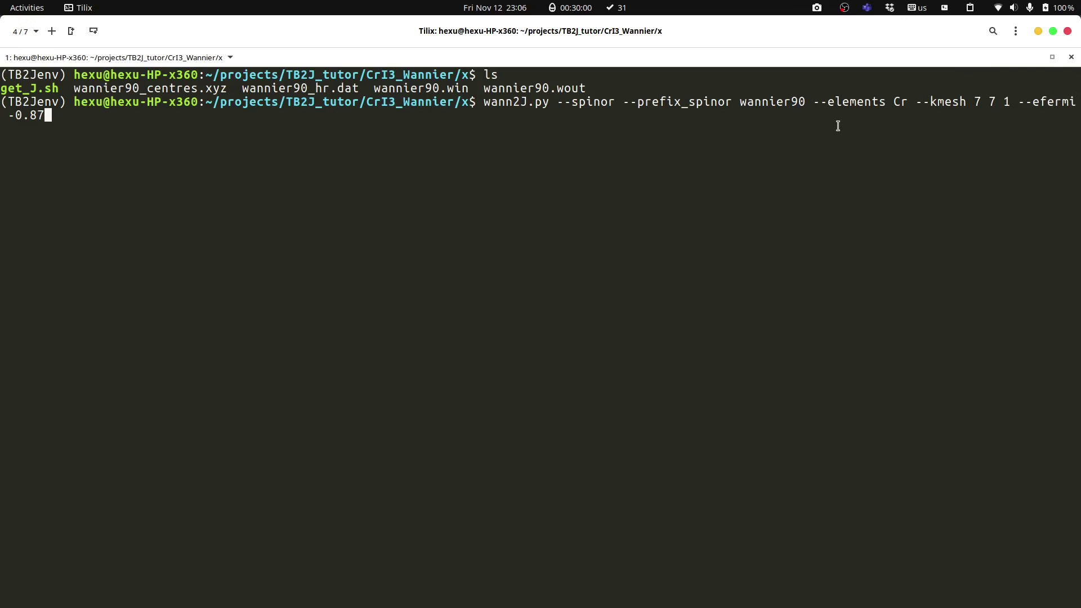
Step: Run the wann2J.py exchange calculation and list the resulting files
key("Return")
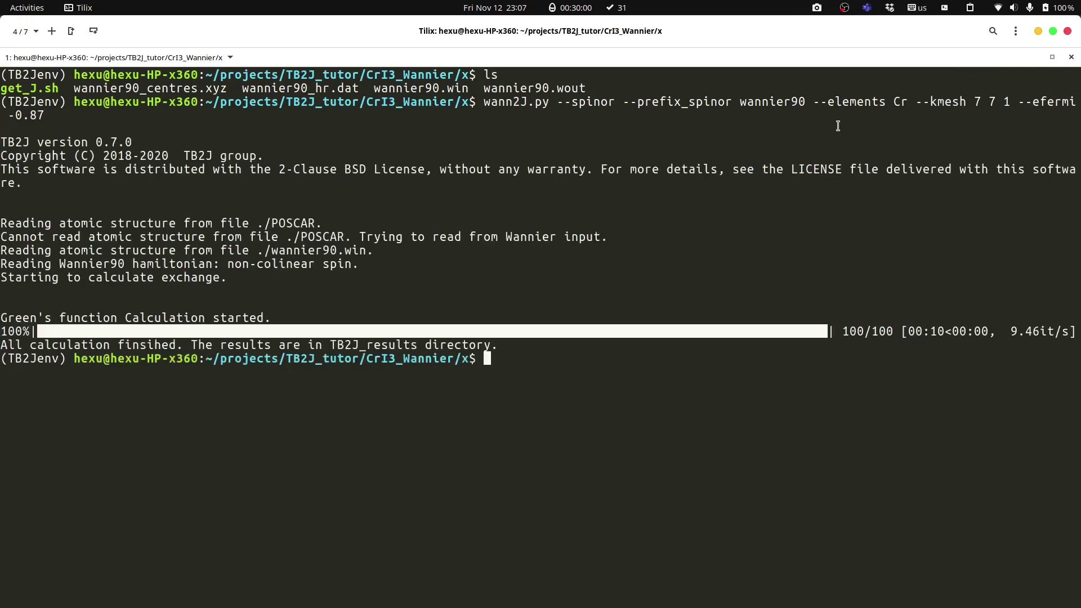
type("ls")
key("Return")
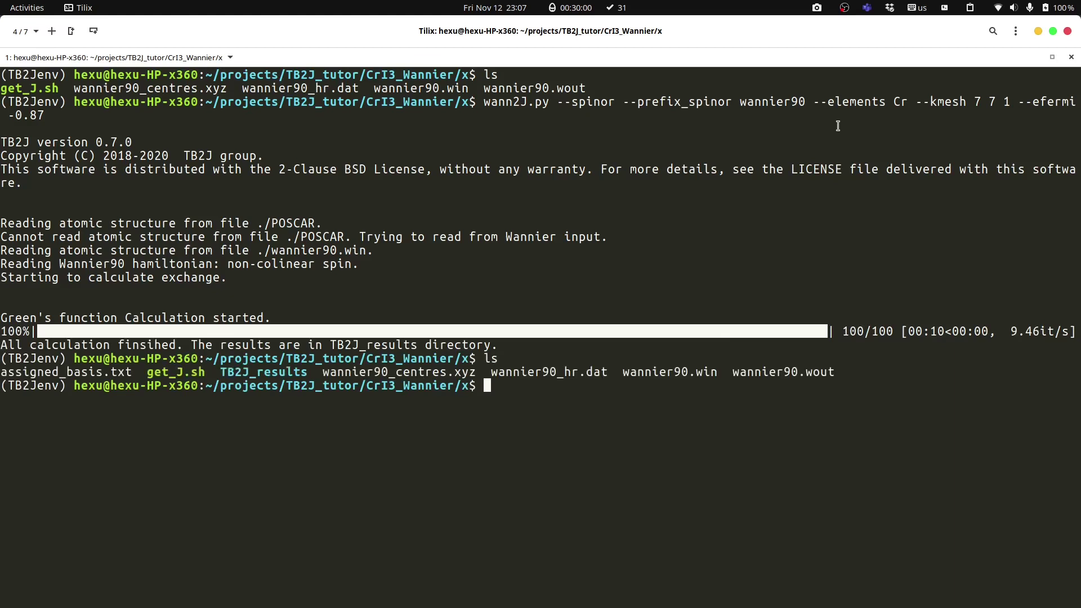
Step: Enter the TB2J_results folder, list its files, and prepare to open exchange.out in vim
type("TB")
key("Home")
type("cd")
key("End")
key("Tab")
key("Return")
type("ls")
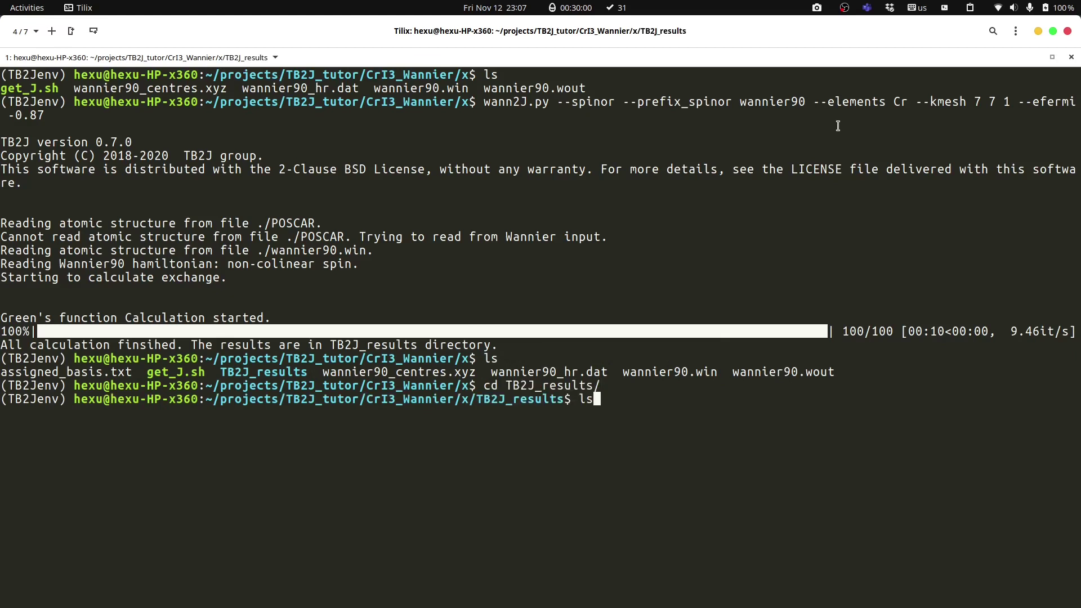
key("Return")
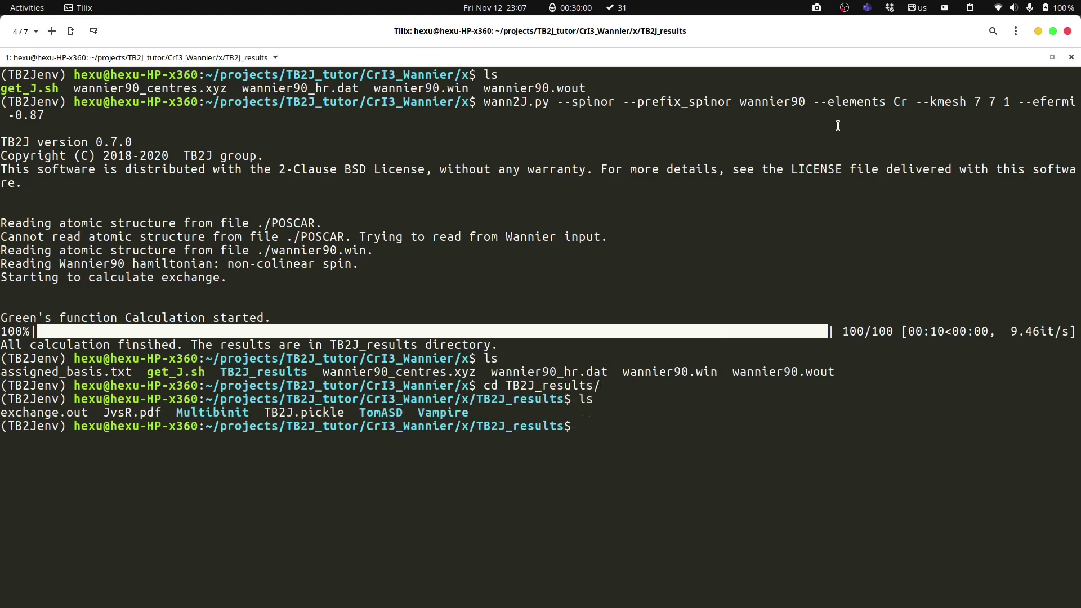
type("vim e")
key("Tab")
key("Return")
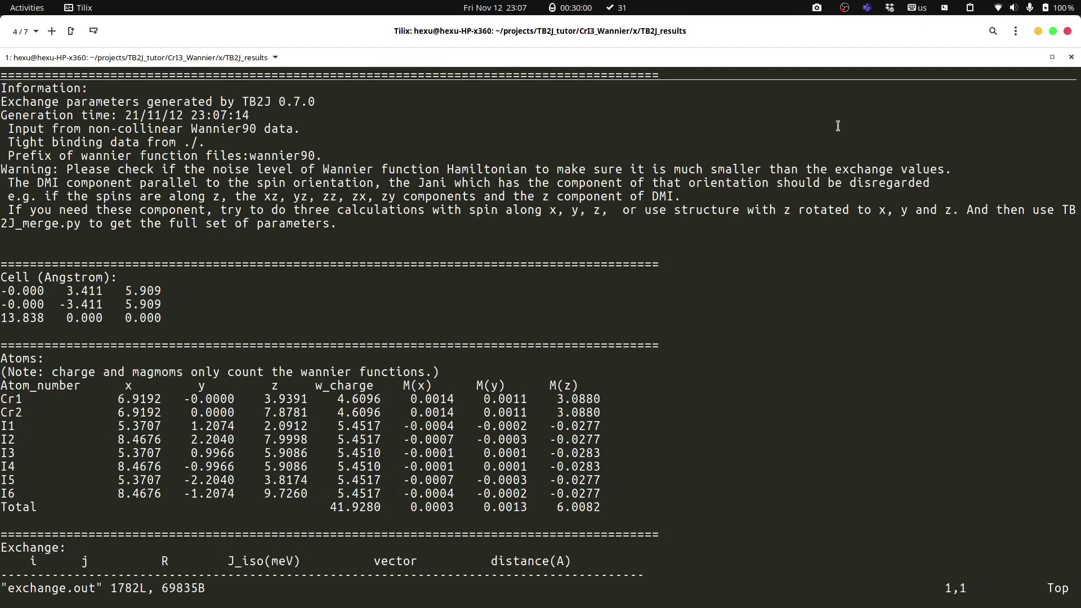
scroll(627, 307, "down", 14)
left_click_drag(629, 318, 2, 223)
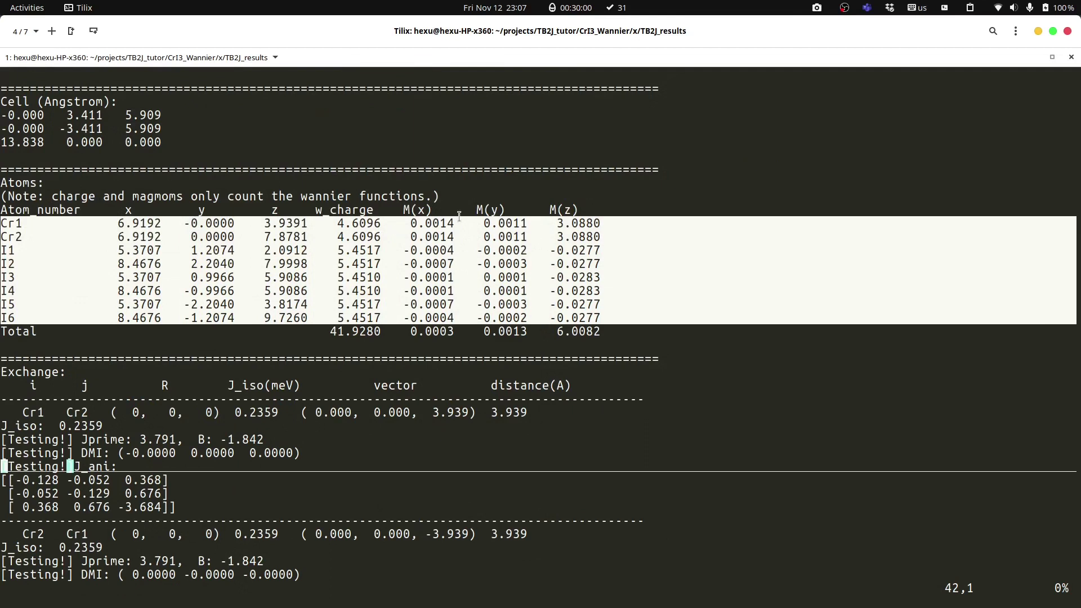
left_click_drag(403, 224, 601, 238)
left_click(348, 427)
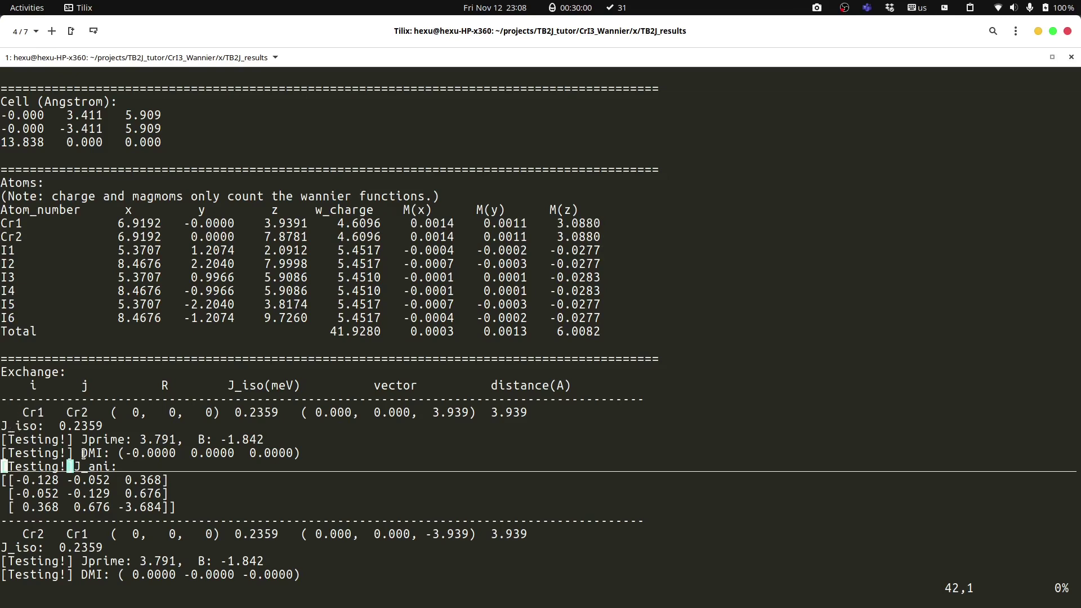
left_click_drag(45, 426, 293, 453)
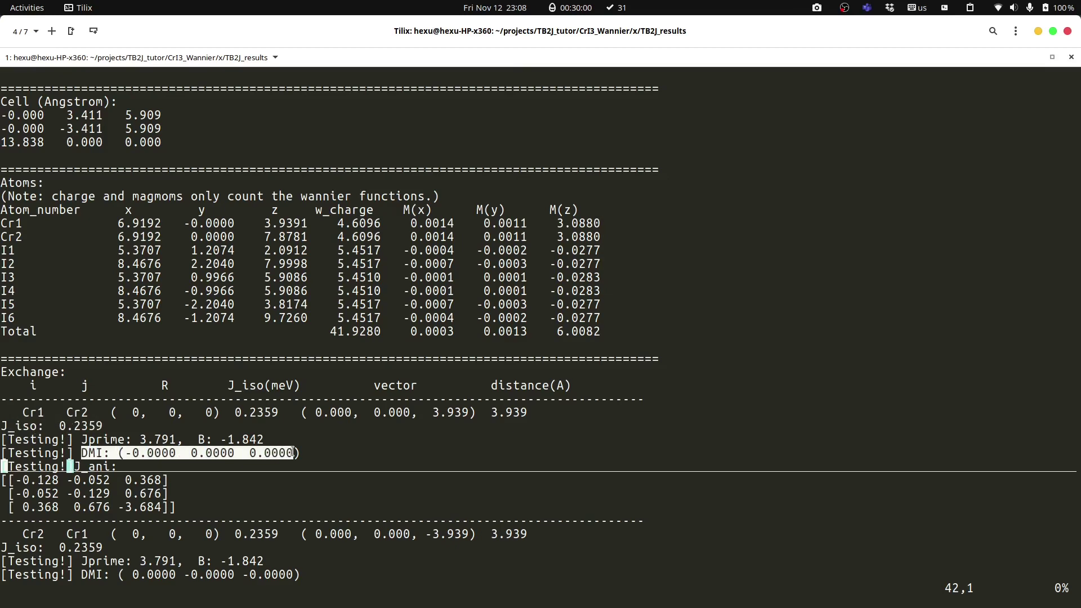
left_click_drag(34, 479, 185, 513)
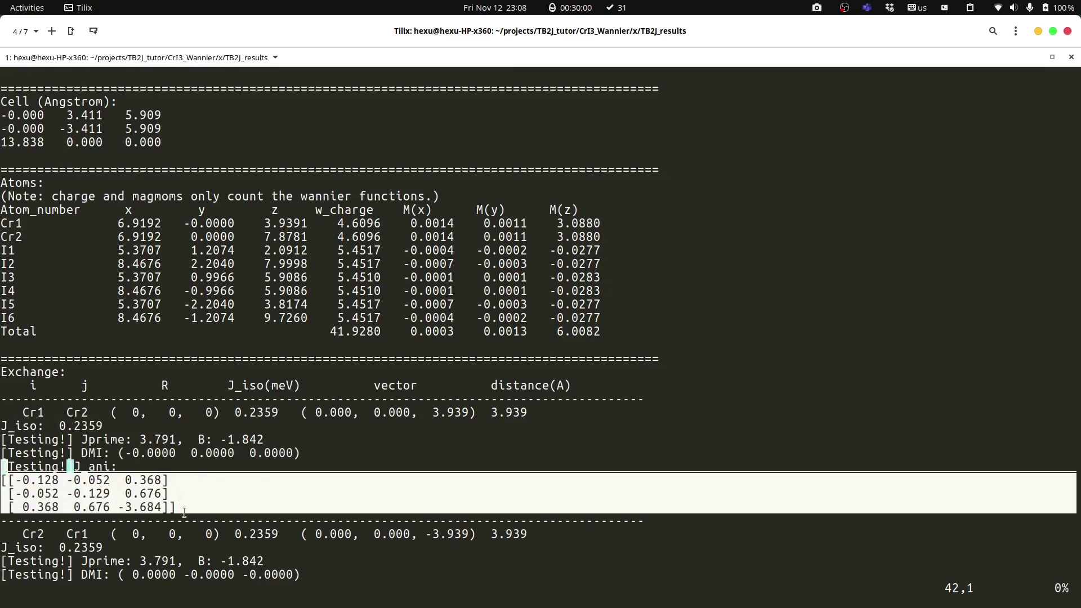
key("g")
key("g")
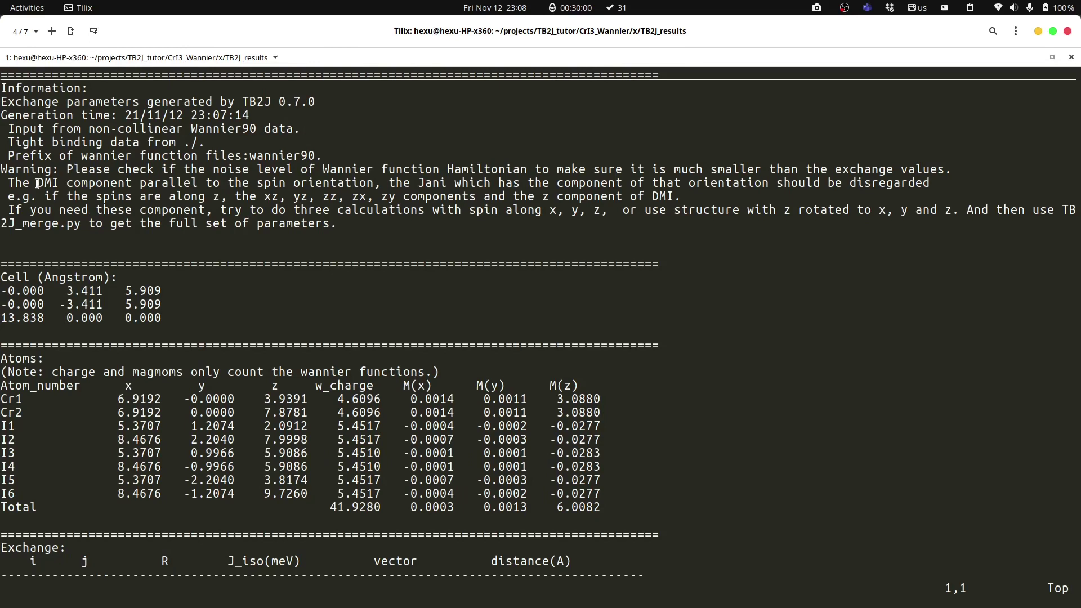
left_click_drag(38, 183, 766, 179)
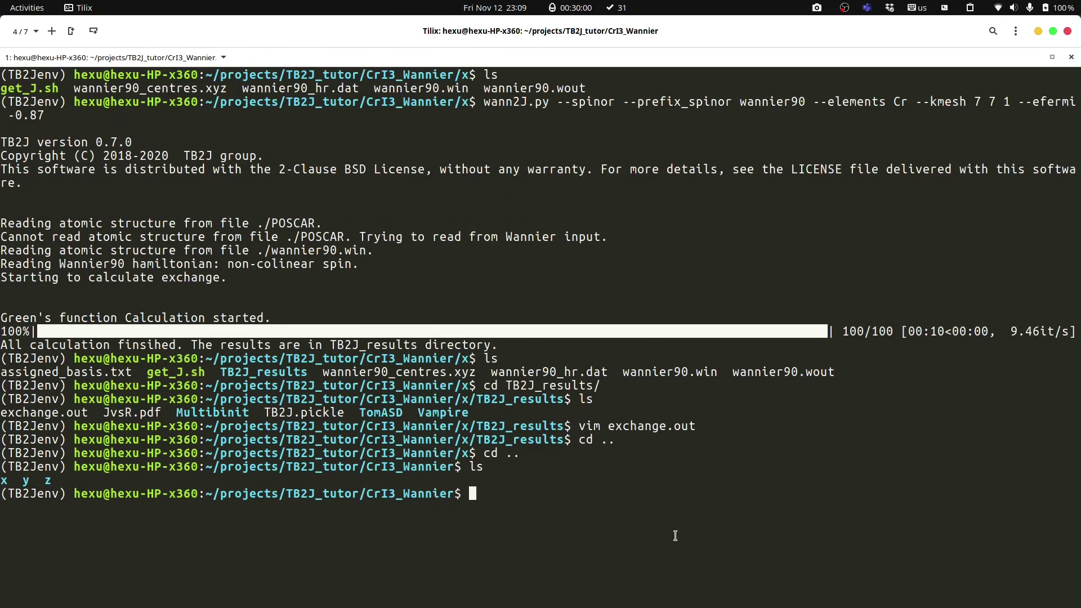
Step: Merge the x, y and z results with TB2J_merge.py --type structure and list the output
type("TB2J_mer")
key("Tab")
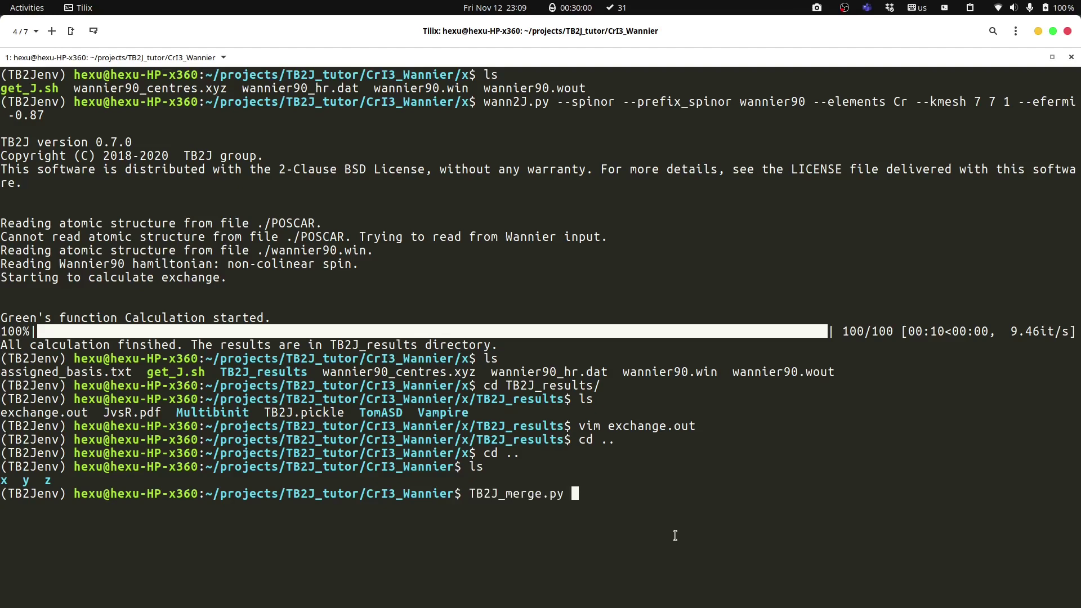
type("x y z --typ")
type("e structure")
key("Return")
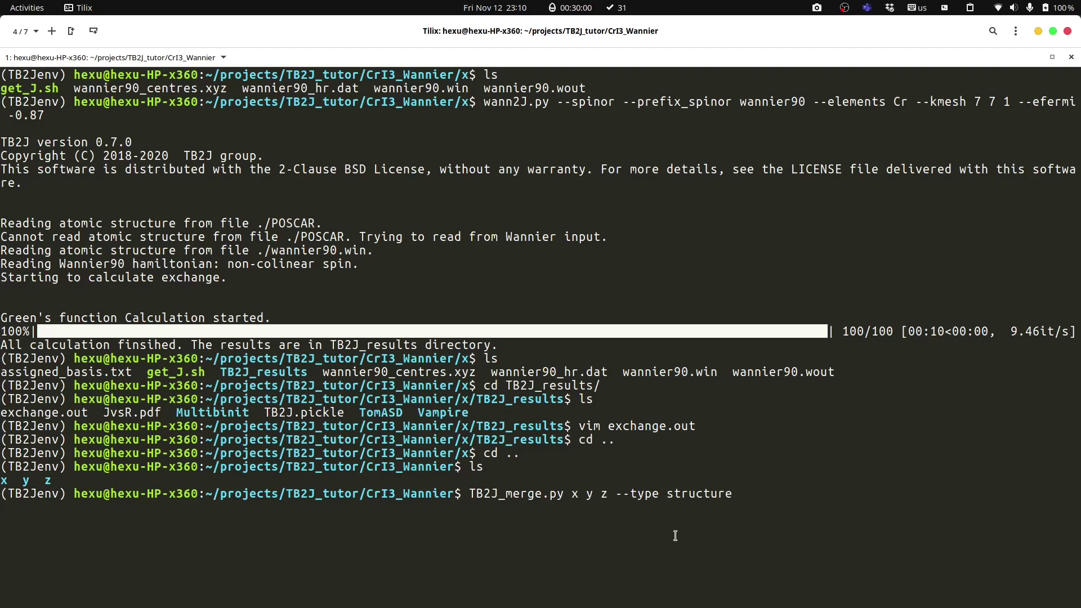
type("ls")
key("Return")
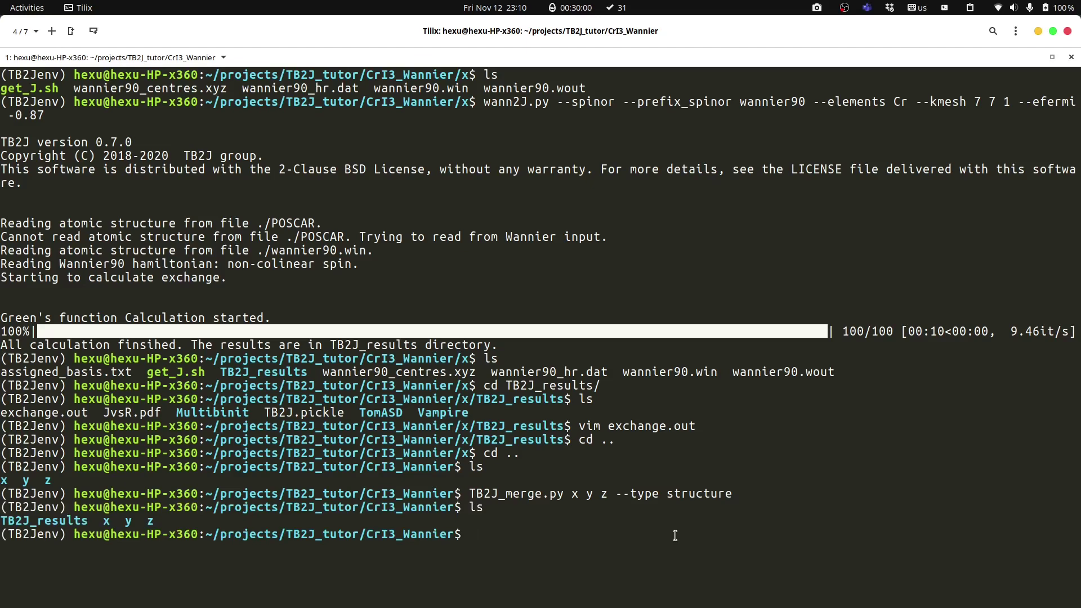
Step: Enter the merged TB2J_results folder and list its files
type("cd T")
key("Tab")
key("Return")
type("ls")
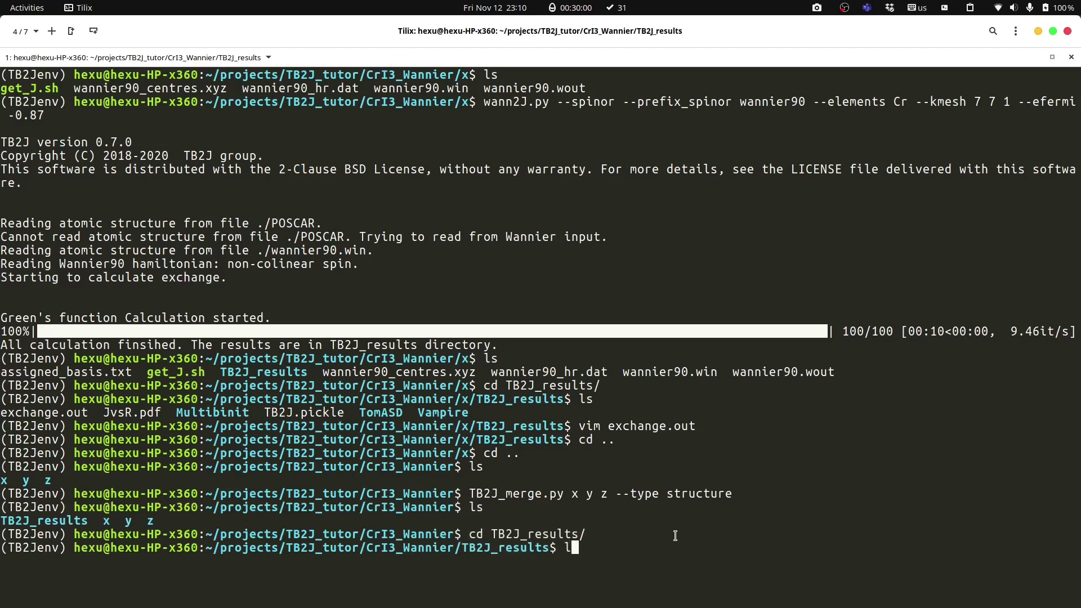
key("Return")
Step: Browse the Jprime and DMI entries of the merged exchange.out in vim, then quit
type("vim ex")
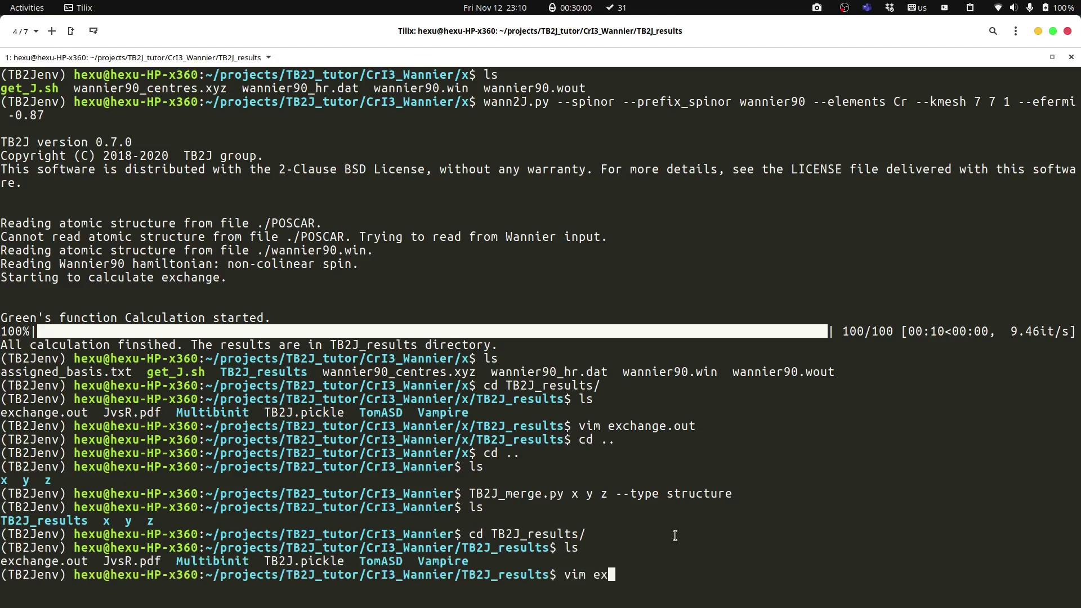
key("Tab")
key("Return")
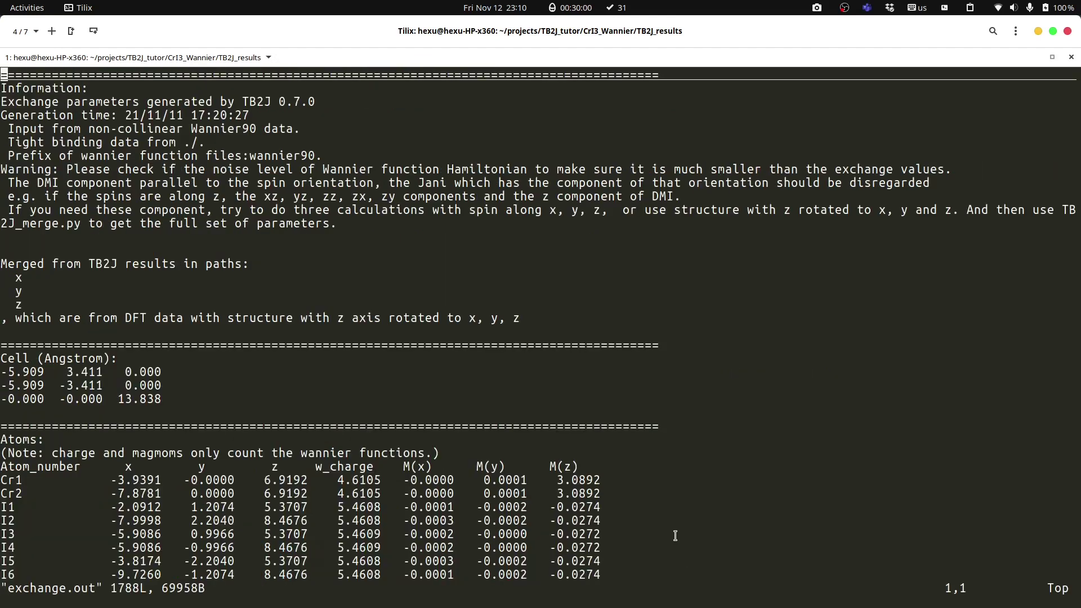
scroll(675, 536, "down", 12)
key("j")
key("j")
key("j")
key("j")
key("j")
key("j")
key("j")
key("j")
key("j")
key("j")
key("j")
key("j")
key("j")
key("j")
key("j")
key("j")
key("j")
key("j")
key("j")
key("j")
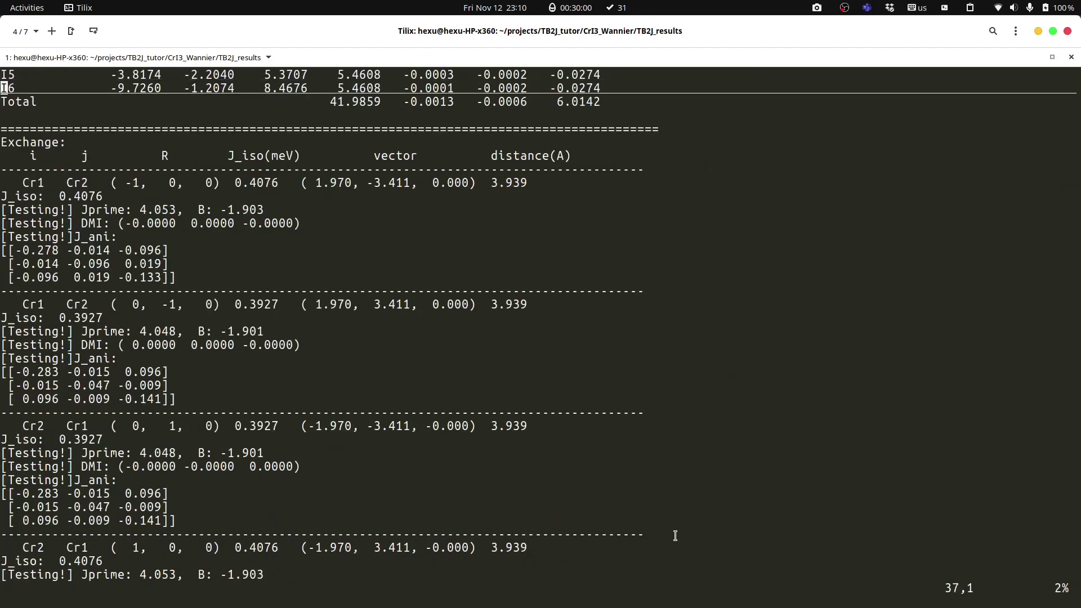
key("j")
key("j")
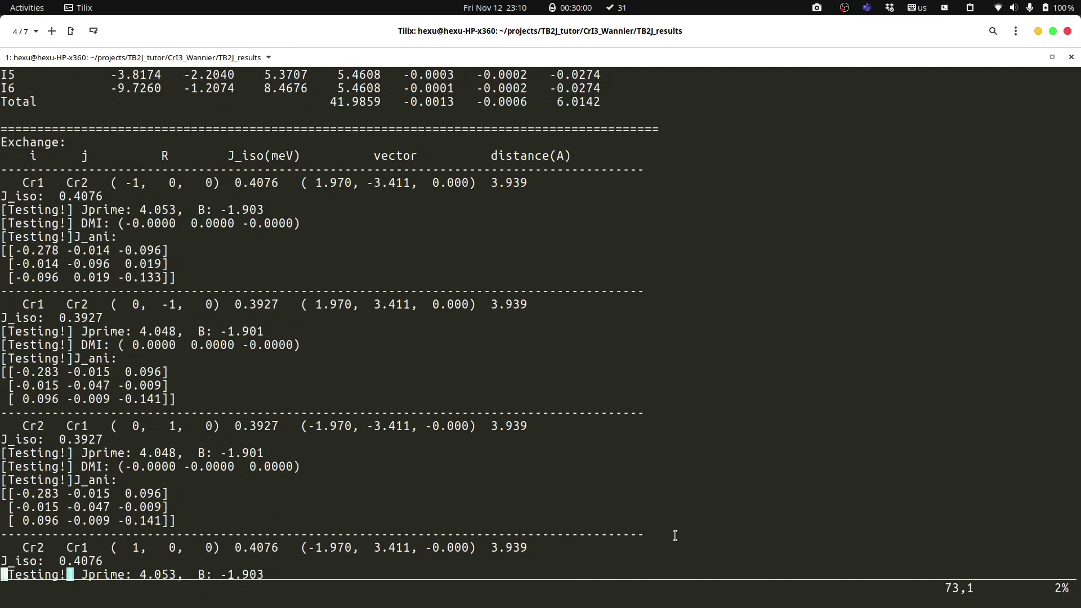
key("k")
key("k")
key("k")
key("k")
key("k")
key("k")
key("k")
key("k")
key("k")
key("k")
key("k")
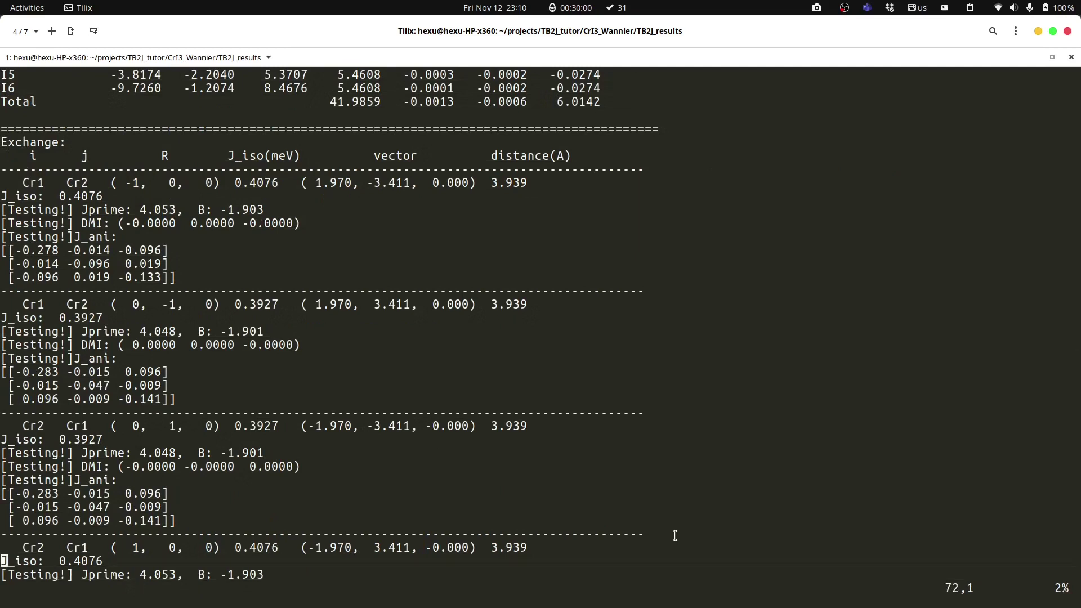
key("k")
key("k")
key("k")
key("k")
key("k")
key("k")
key("k")
key("k")
key("k")
key("k")
key("k")
key("k")
key("k")
key("k")
key("k")
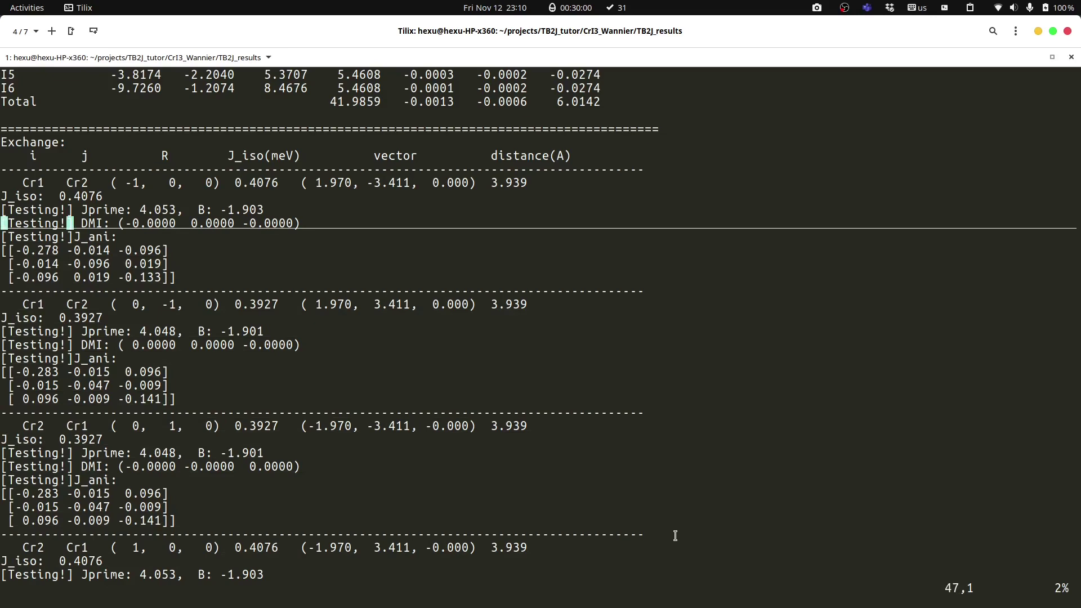
key("j")
type("k:q")
key("Return")
type("vim exchange.out")
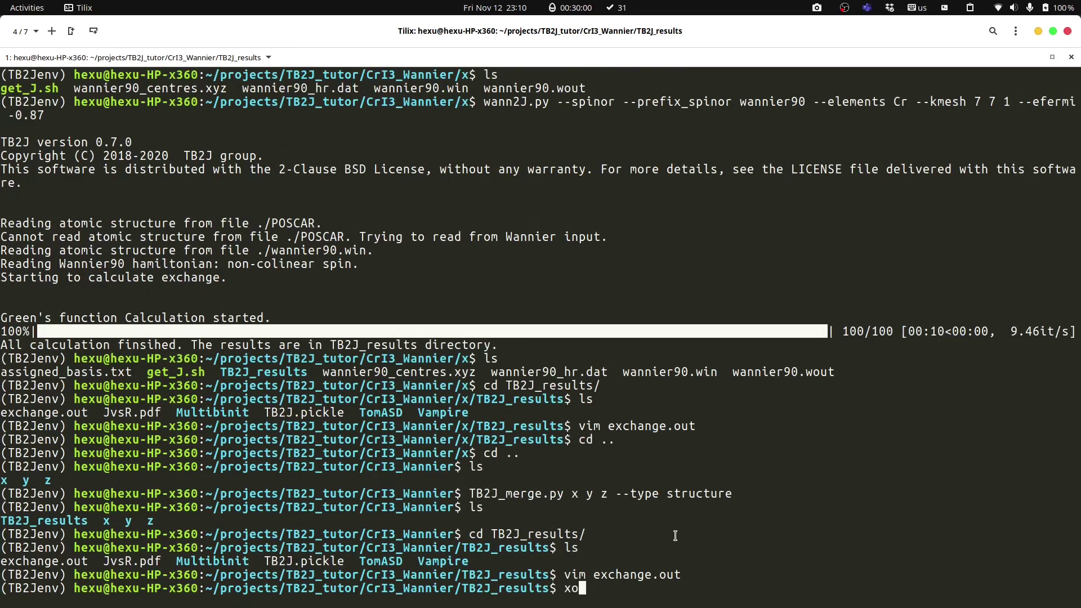
key("BackSpace")
key("BackSpace")
key("BackSpace")
Step: Open JvsR.pdf with evince and scroll down to the lower J, D and Jani plots
type("evince JvsR.pdf")
key("Return")
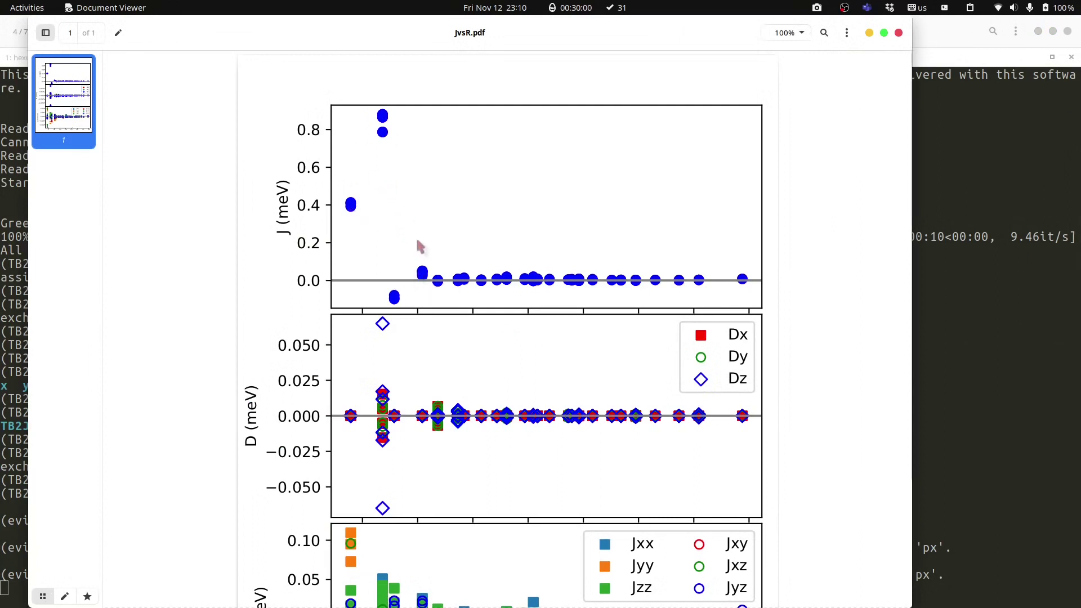
scroll(420, 246, "down", 4)
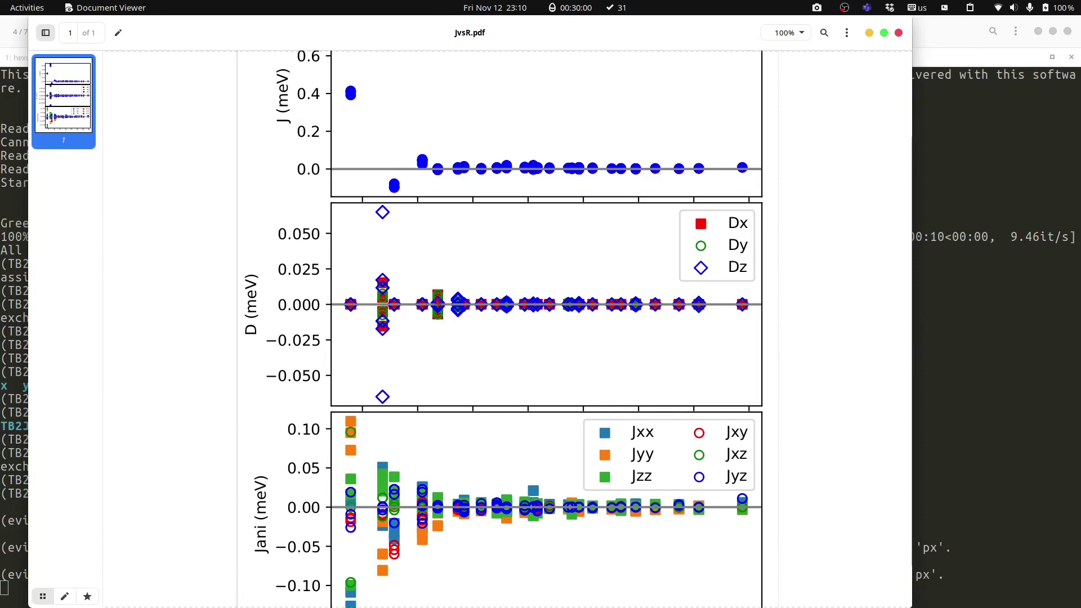
scroll(463, 305, "down", 2)
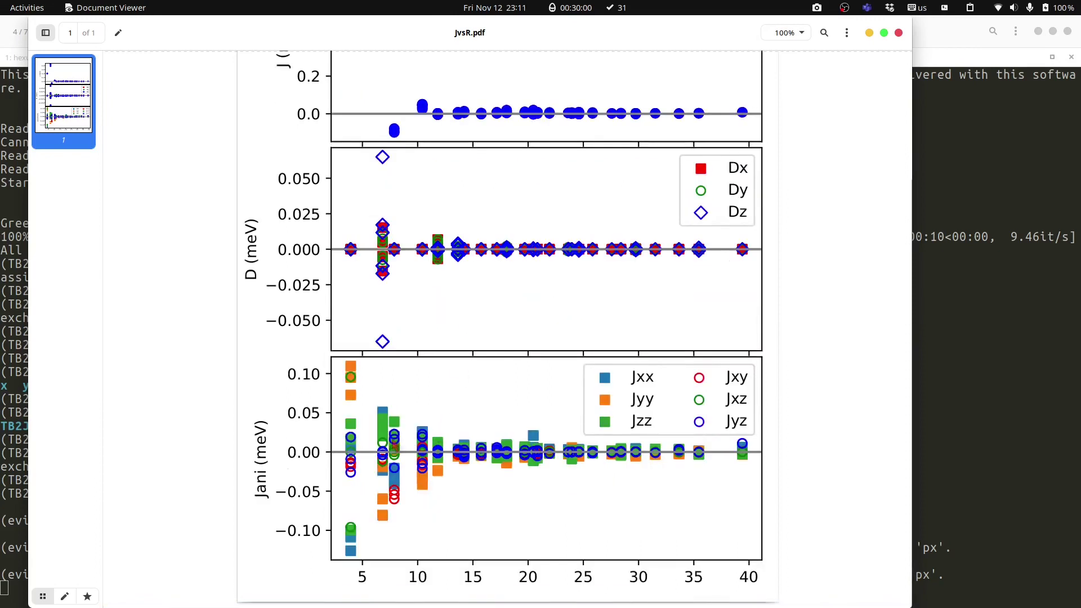